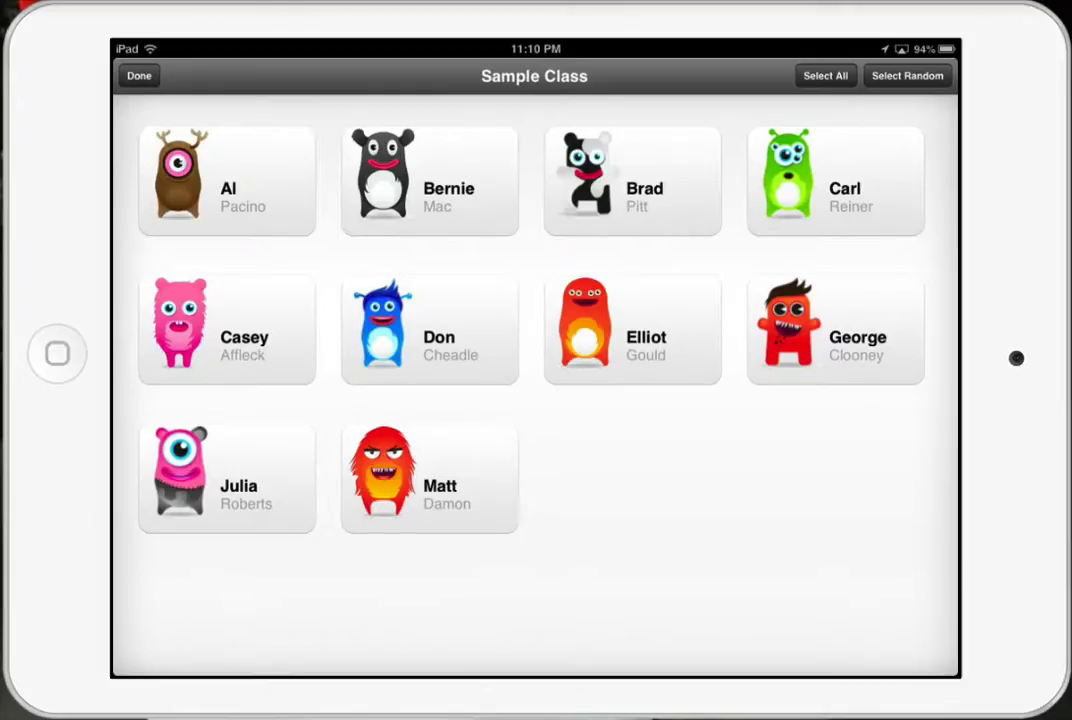
Give one positive point each to three students, then select the two bottom-row students
click(430, 330)
click(632, 181)
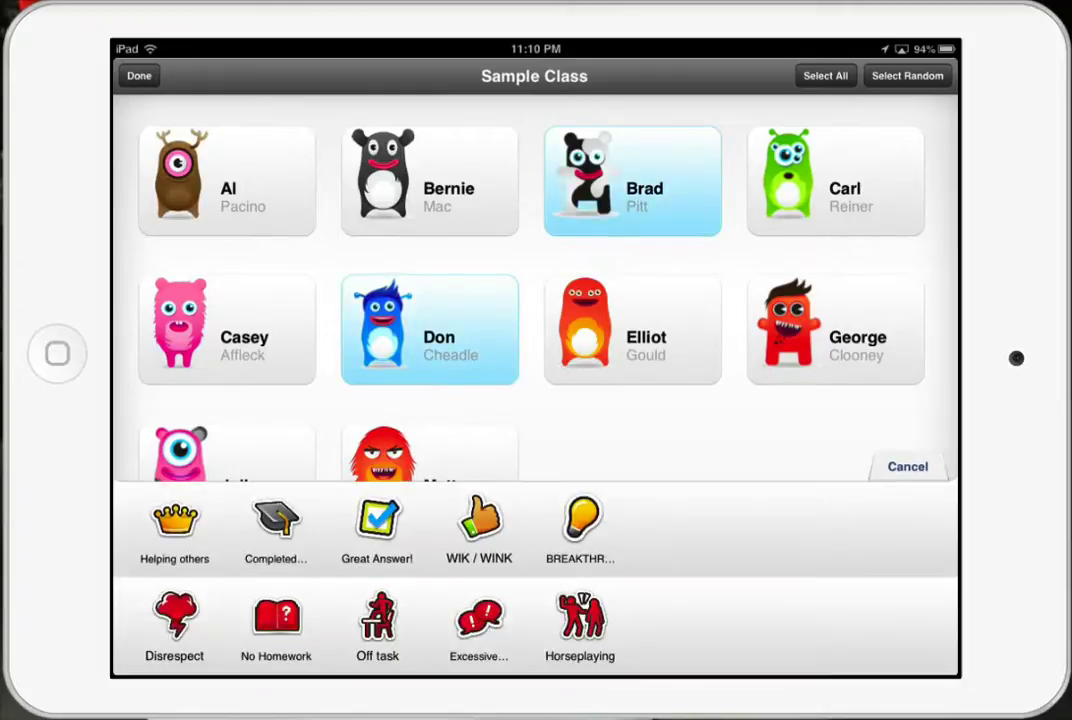
click(377, 528)
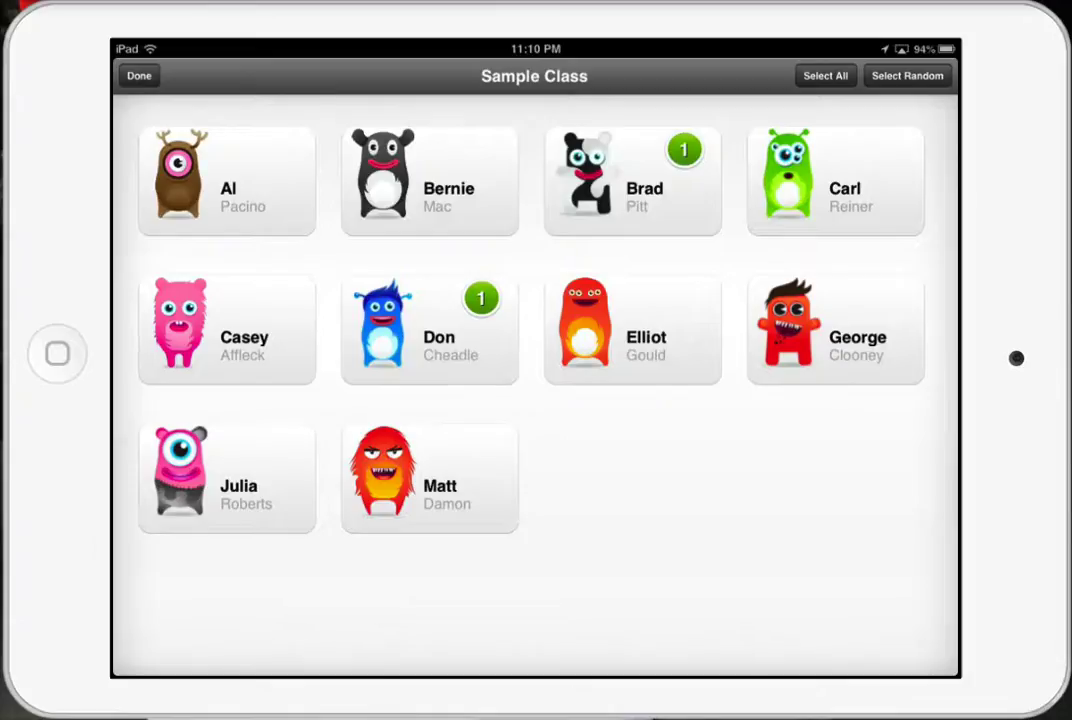
click(835, 330)
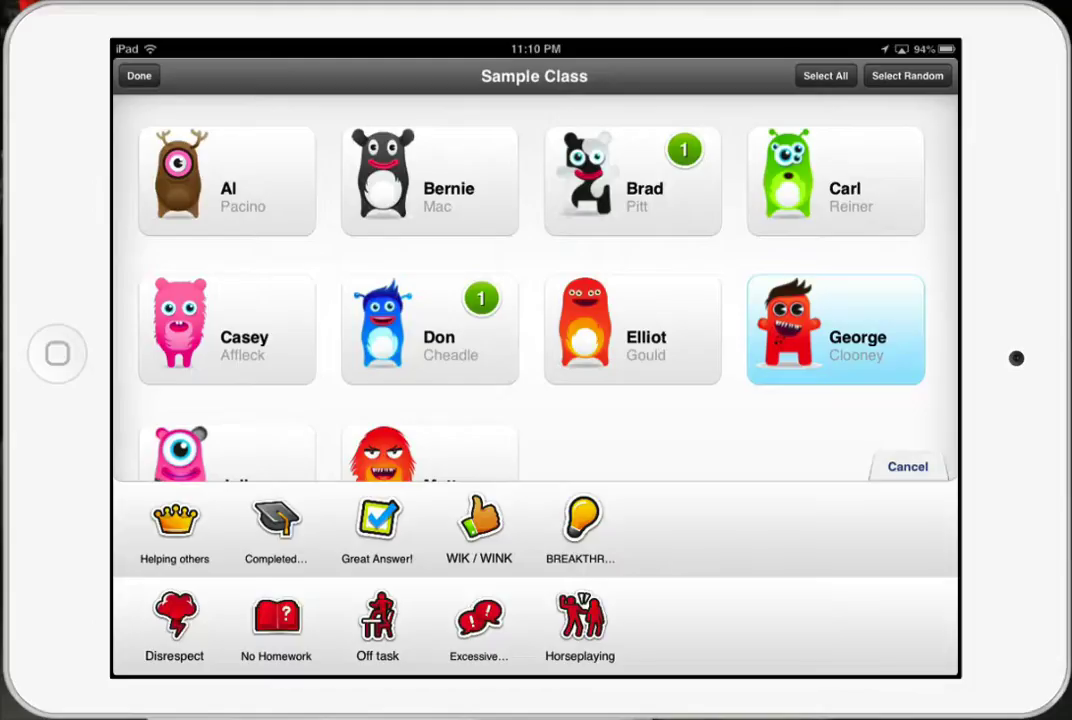
click(174, 528)
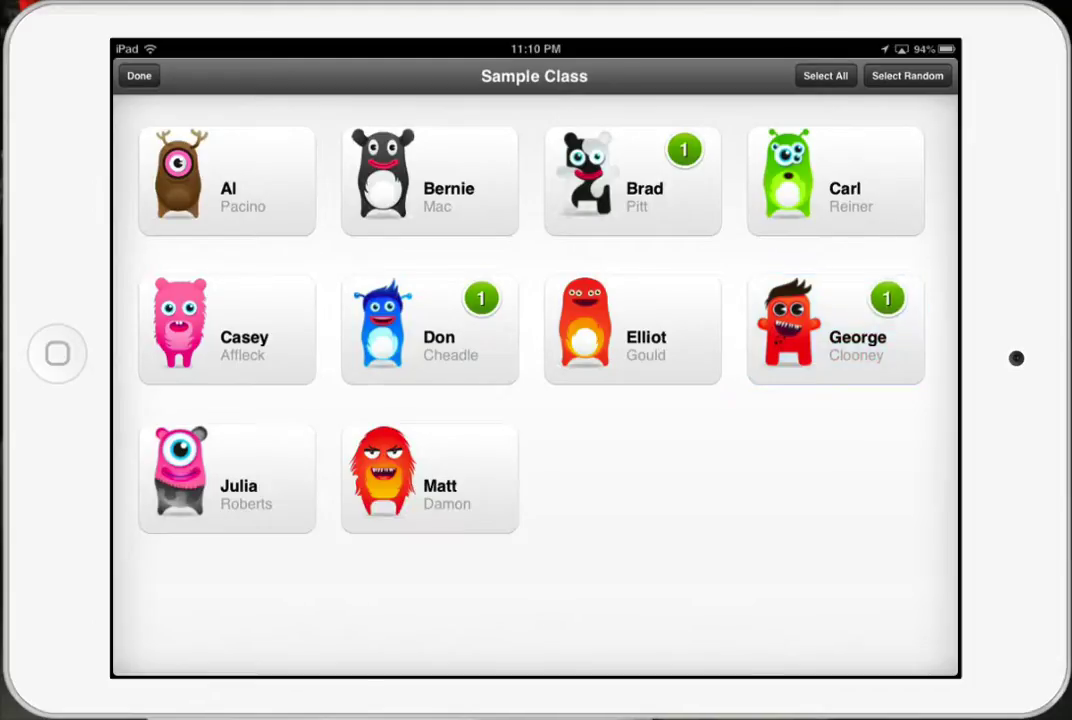
click(227, 478)
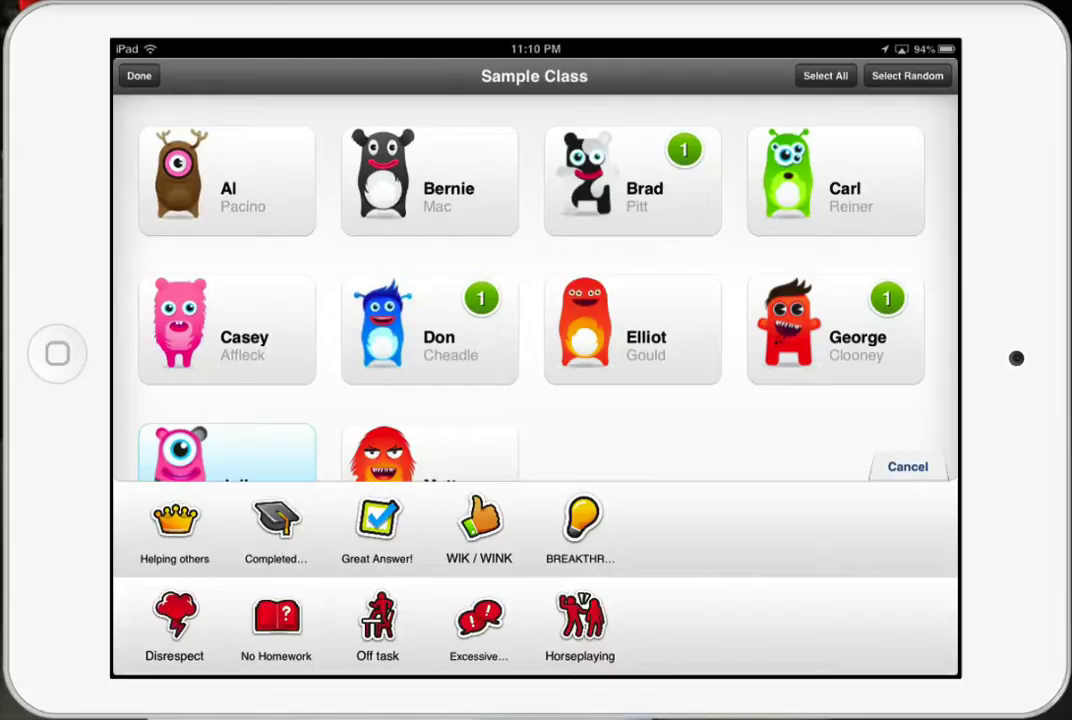
click(430, 455)
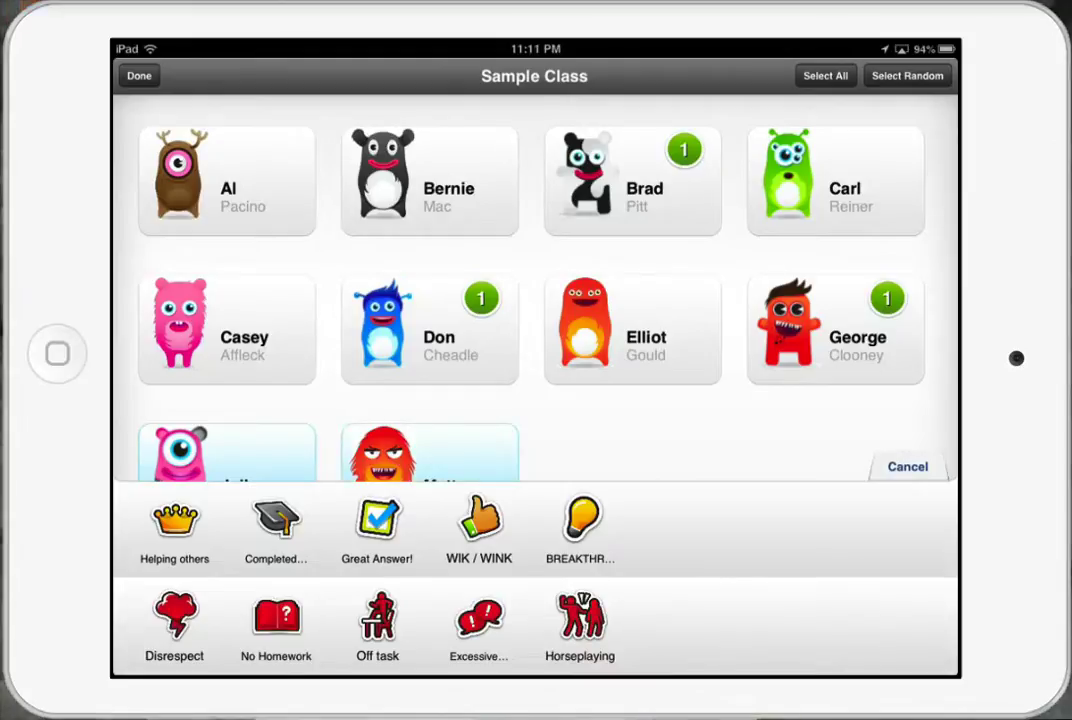
Deduct a Horseplaying point from both bottom-row students, then select the whole class
scroll(530, 290, down, 2)
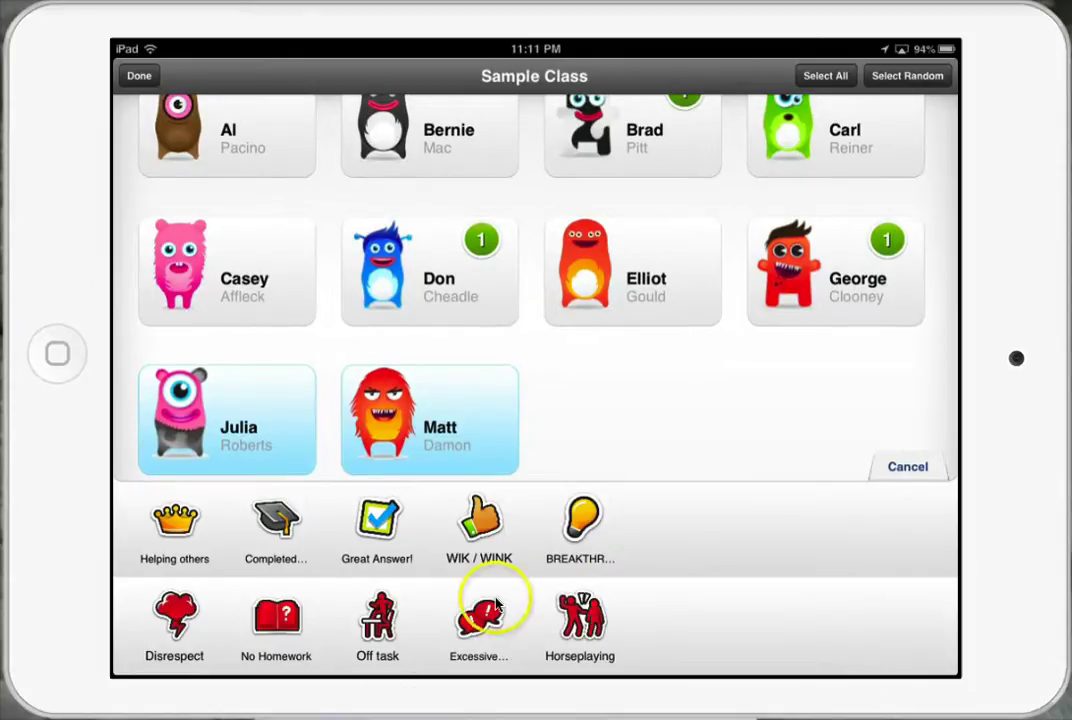
click(578, 618)
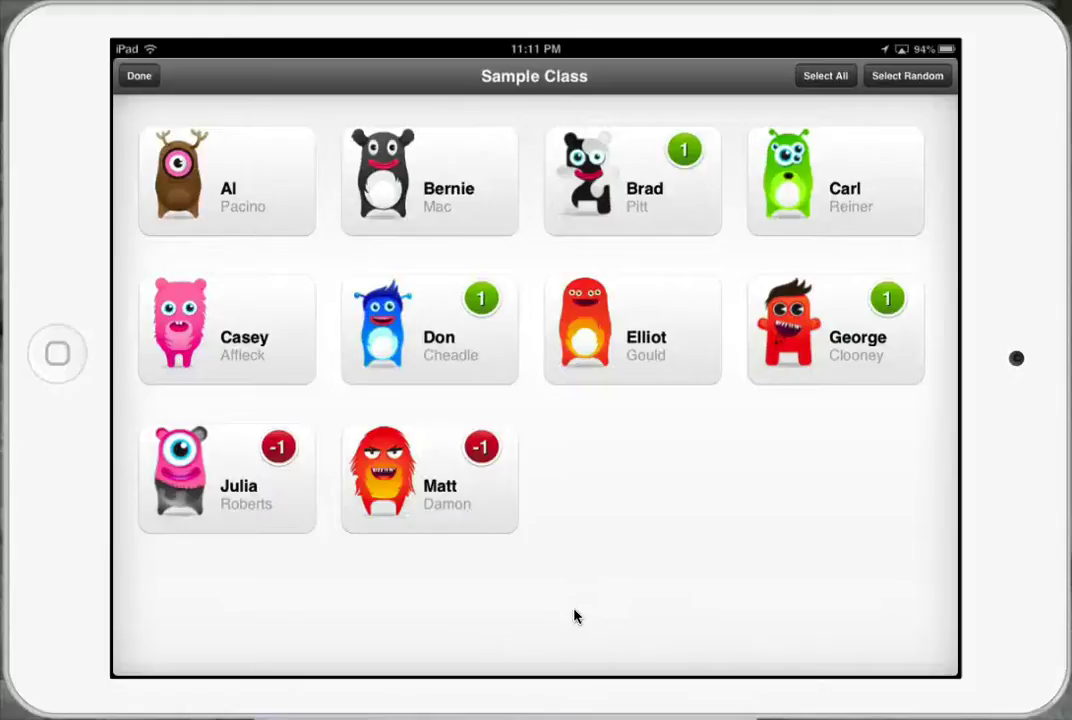
click(824, 77)
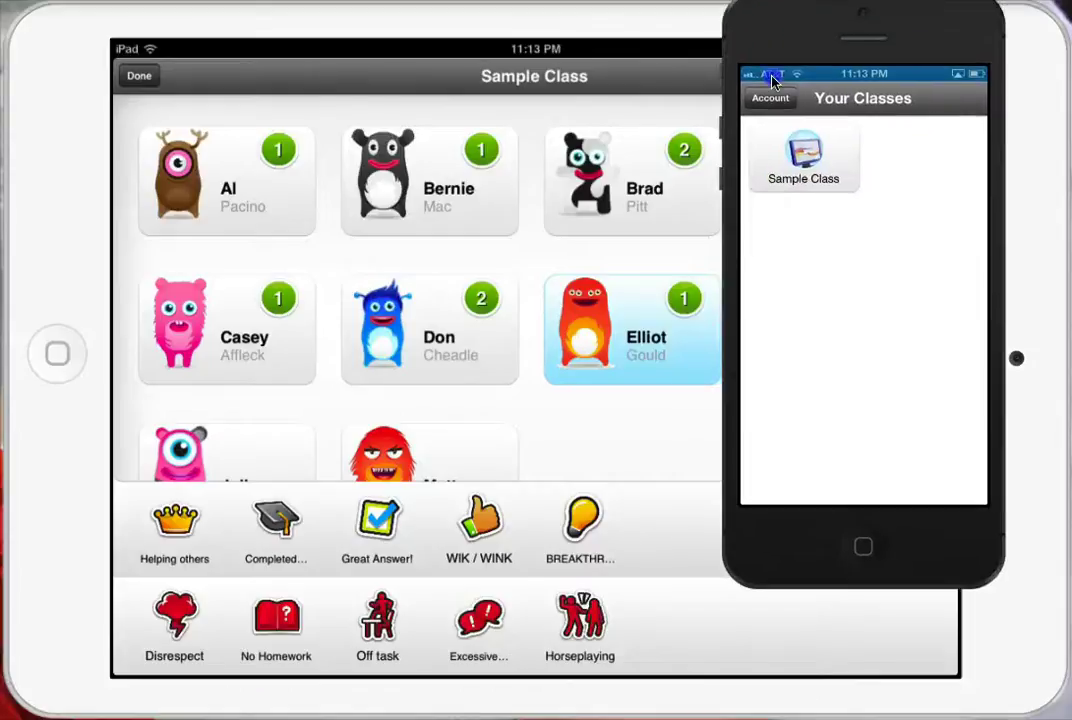
Move the iPhone simulator over the iPad view
drag(797, 43, 720, 121)
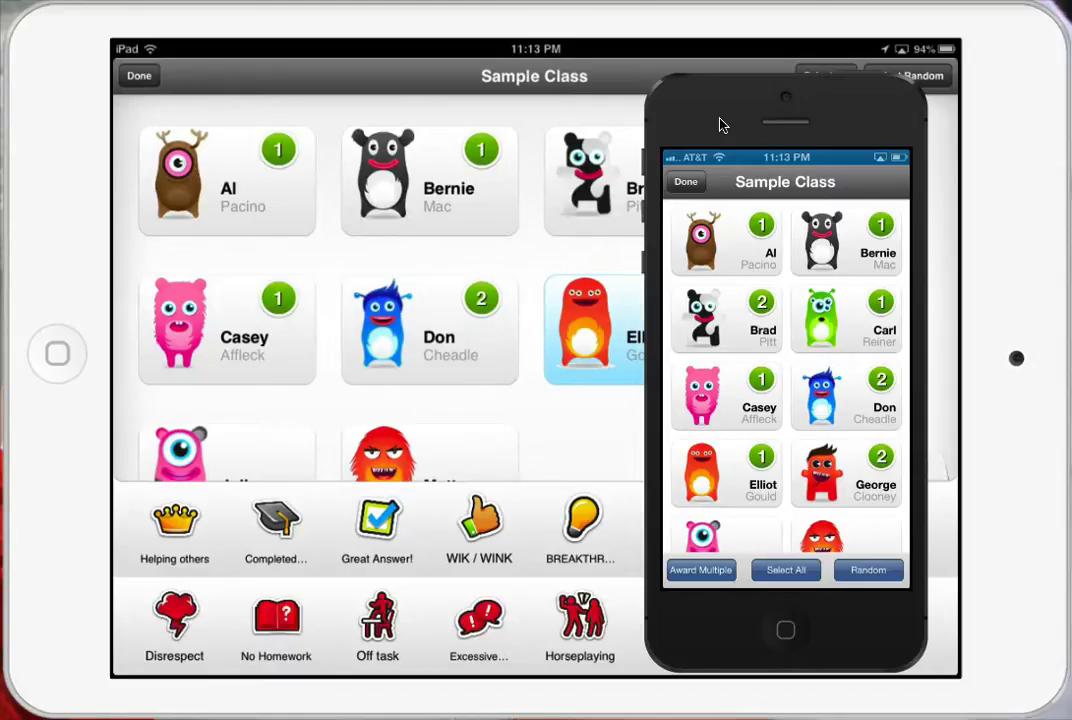
Use Random on the phone repeatedly, giving each picked student a positive point
click(867, 573)
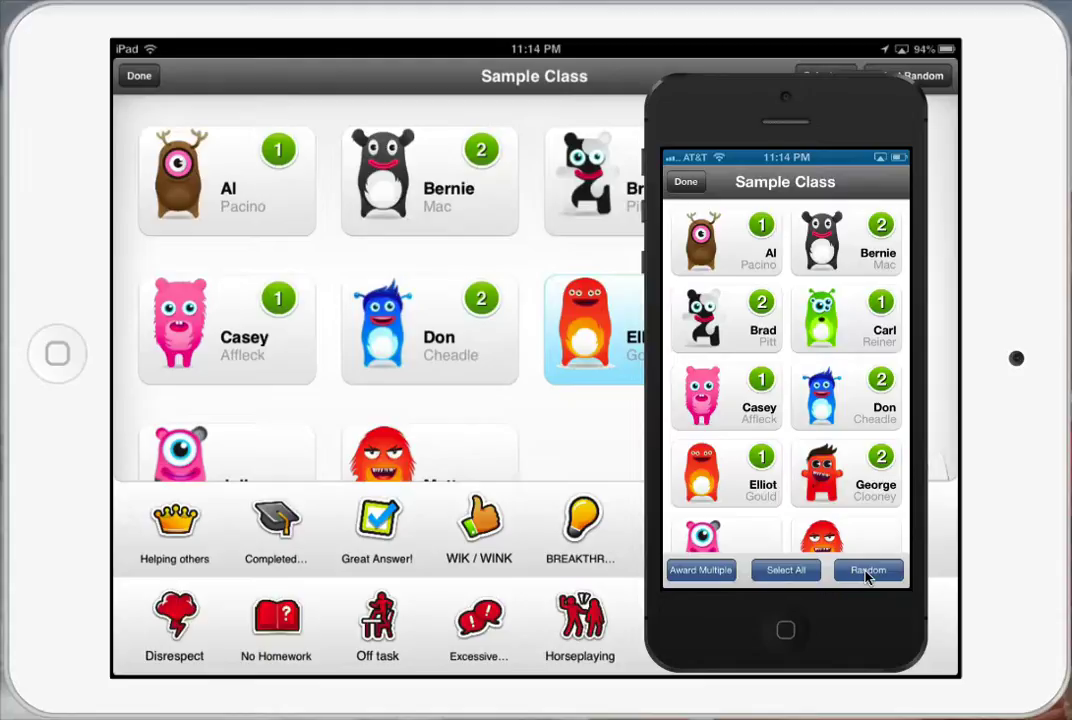
click(866, 572)
click(868, 572)
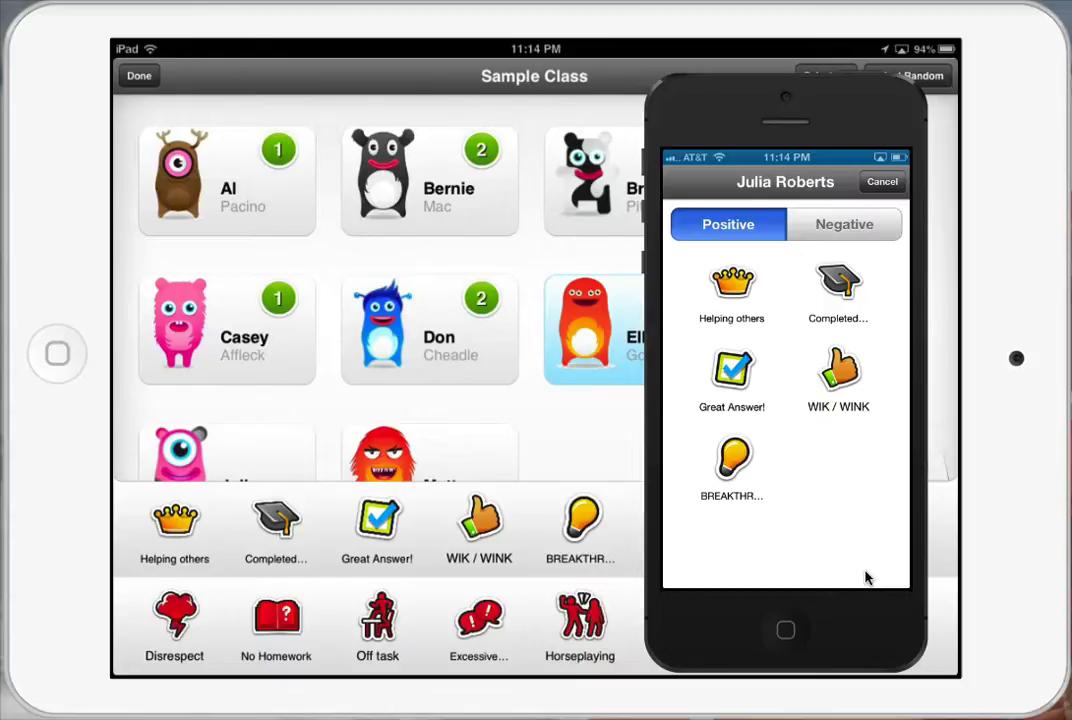
click(867, 575)
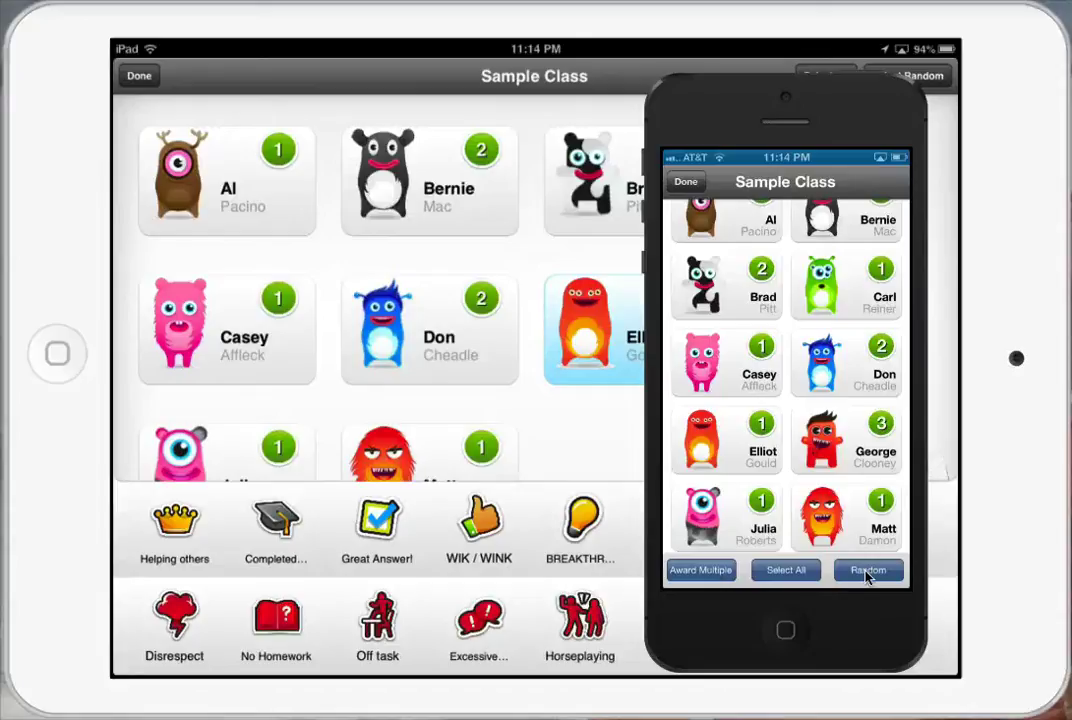
click(895, 578)
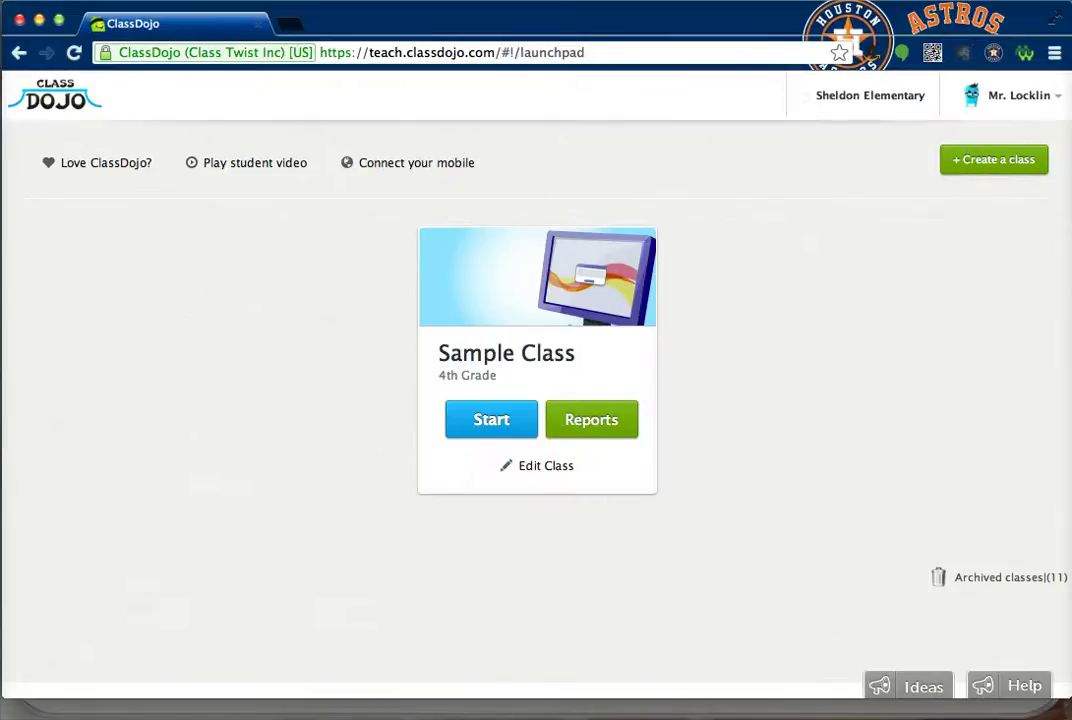
Review the pink one-eyed student's 66% positive report in Sample Class, then go to Parent accounts
click(607, 425)
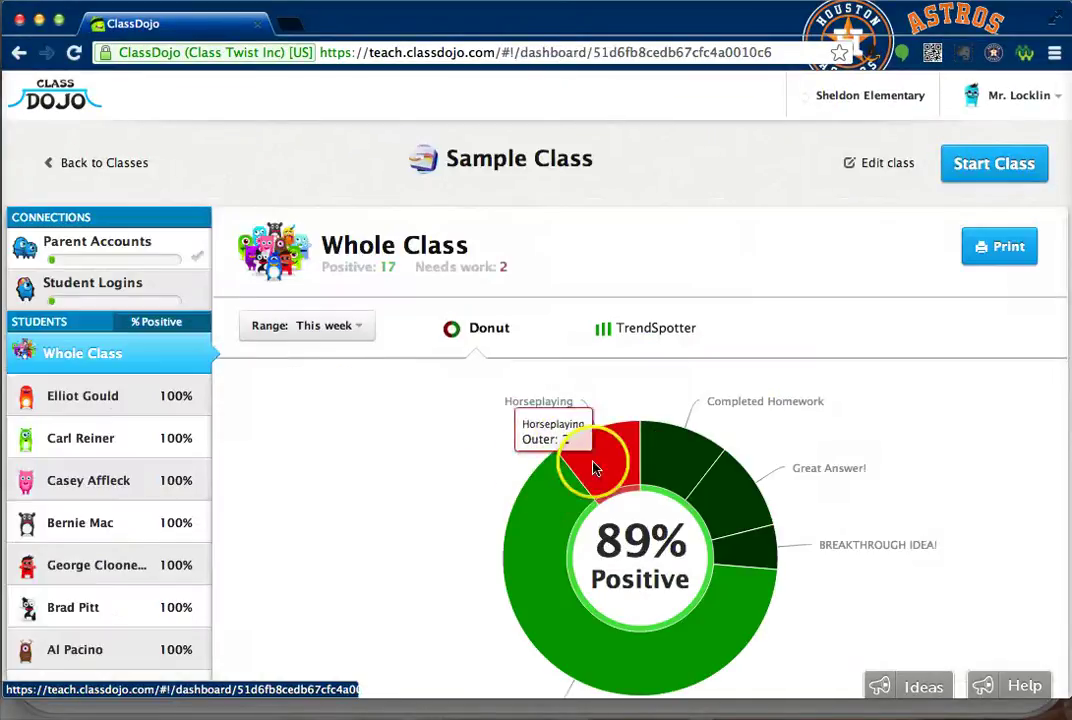
scroll(453, 512, down, 5)
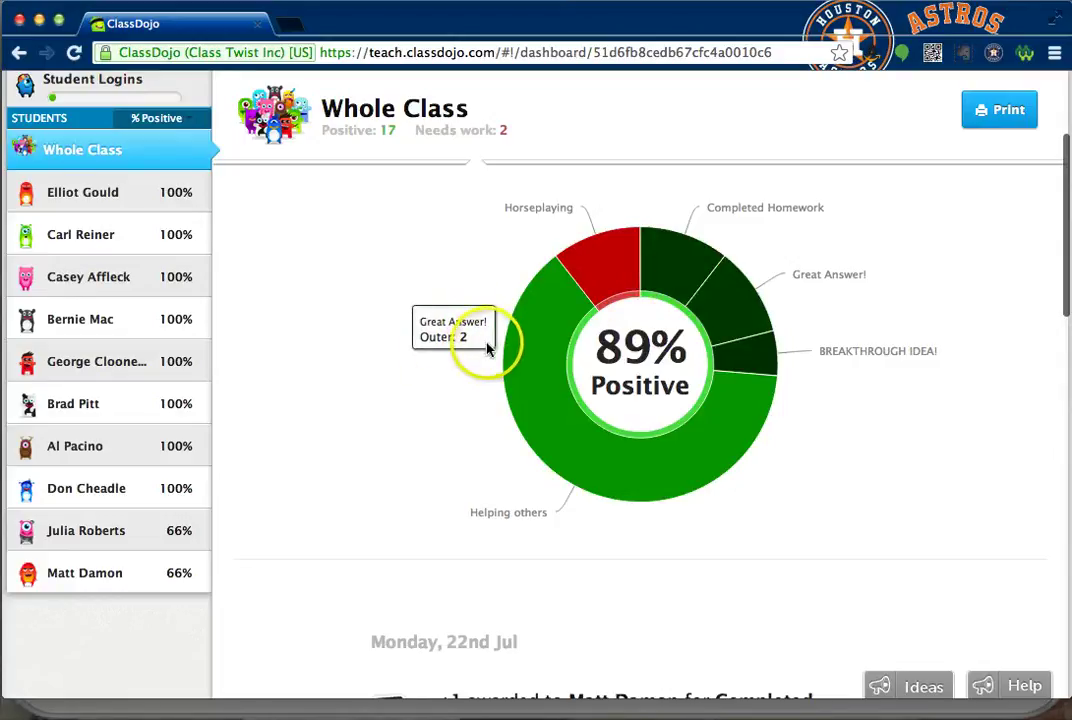
click(113, 537)
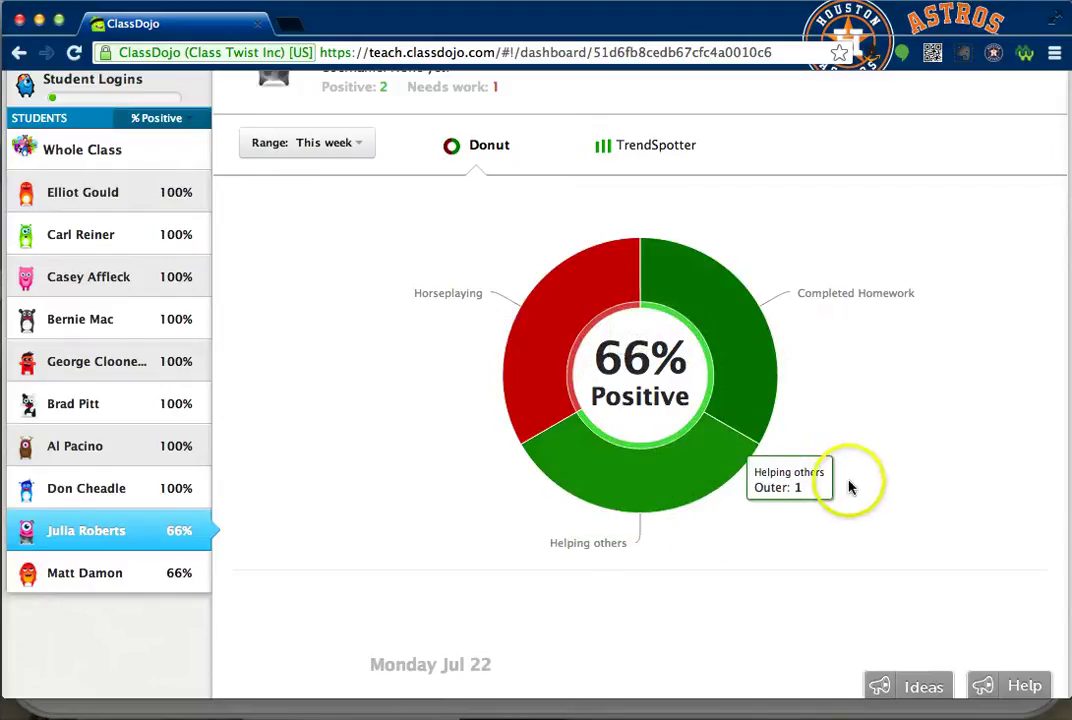
scroll(848, 488, up, 3)
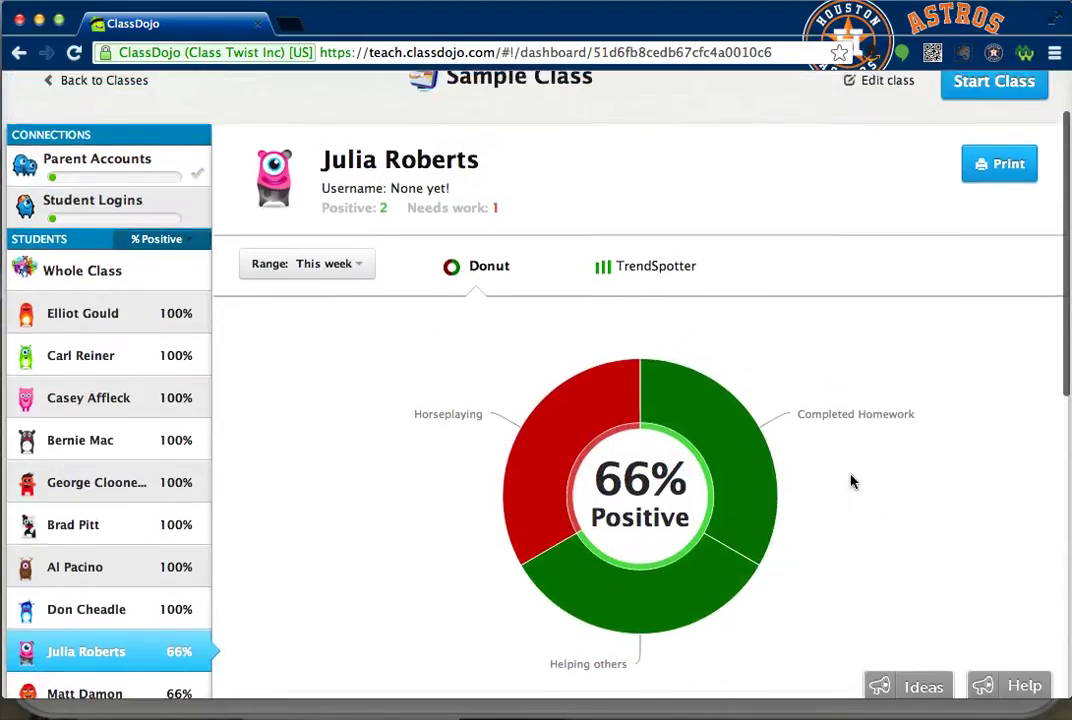
scroll(390, 473, up, 2)
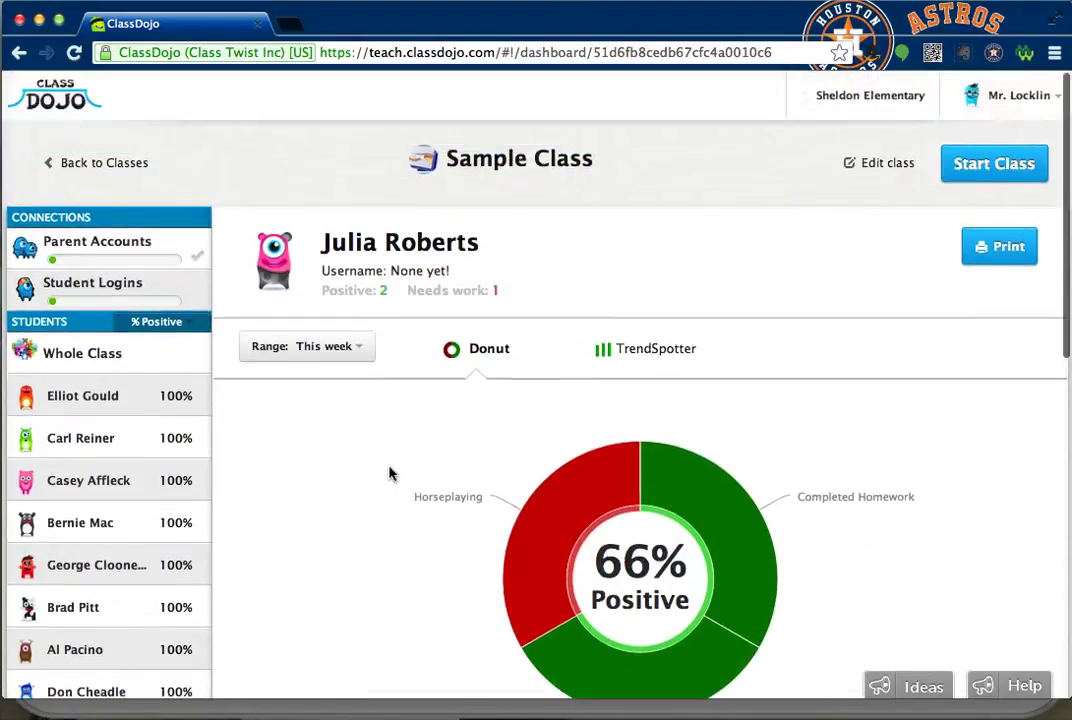
scroll(390, 471, down, 1)
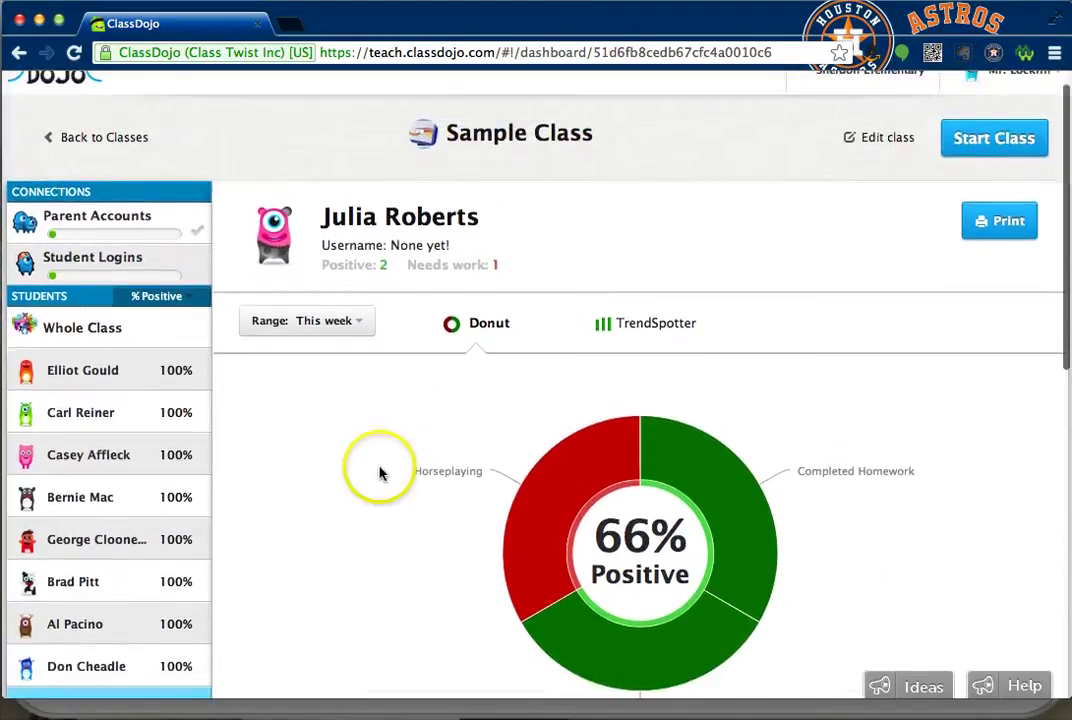
click(128, 220)
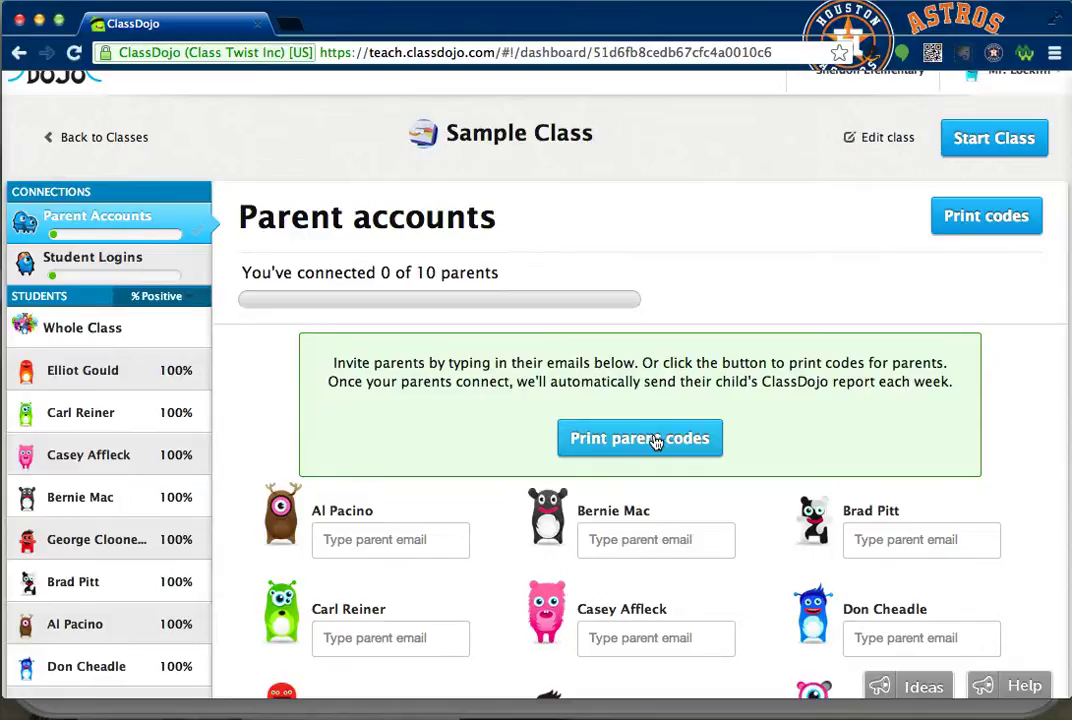
Download the Sample Class's printable parent codes as a PDF
scroll(278, 428, down, 1)
scroll(278, 428, down, 3)
click(390, 430)
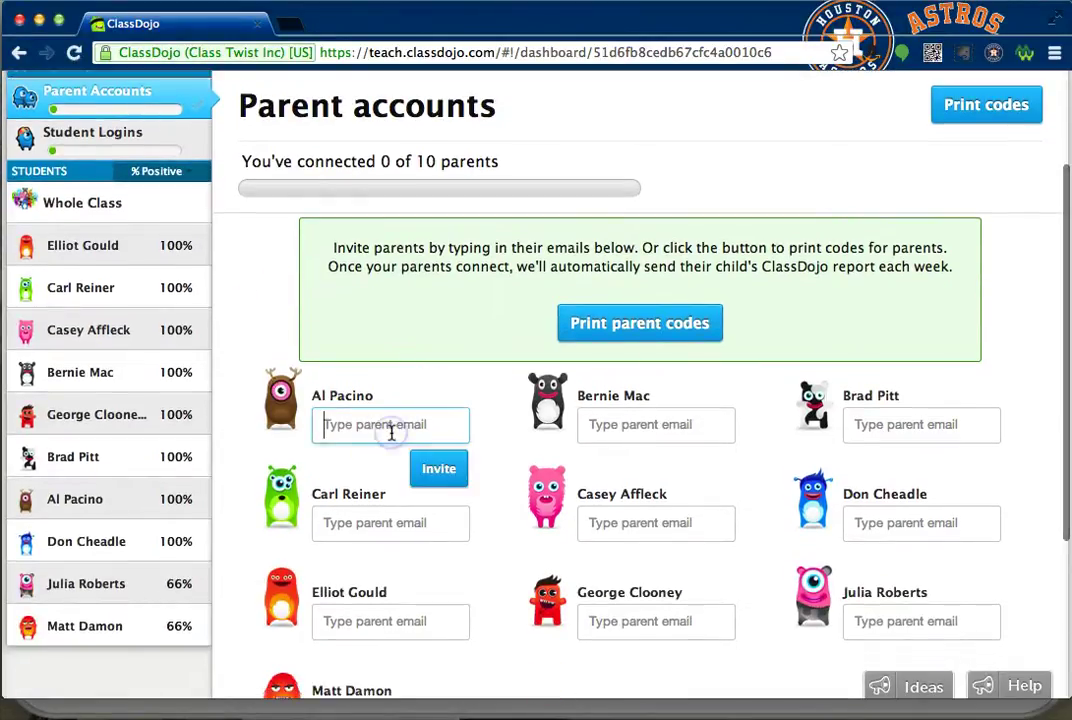
click(622, 328)
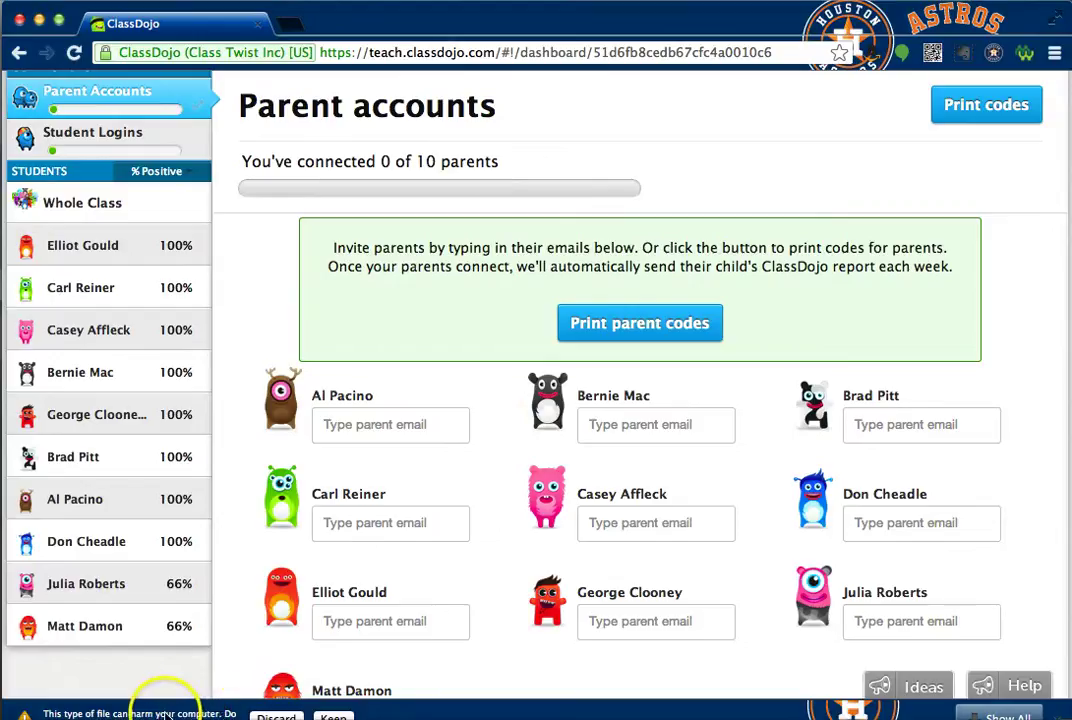
Keep and open generated.pdf in Preview, select a student's parent code, then close it
click(333, 716)
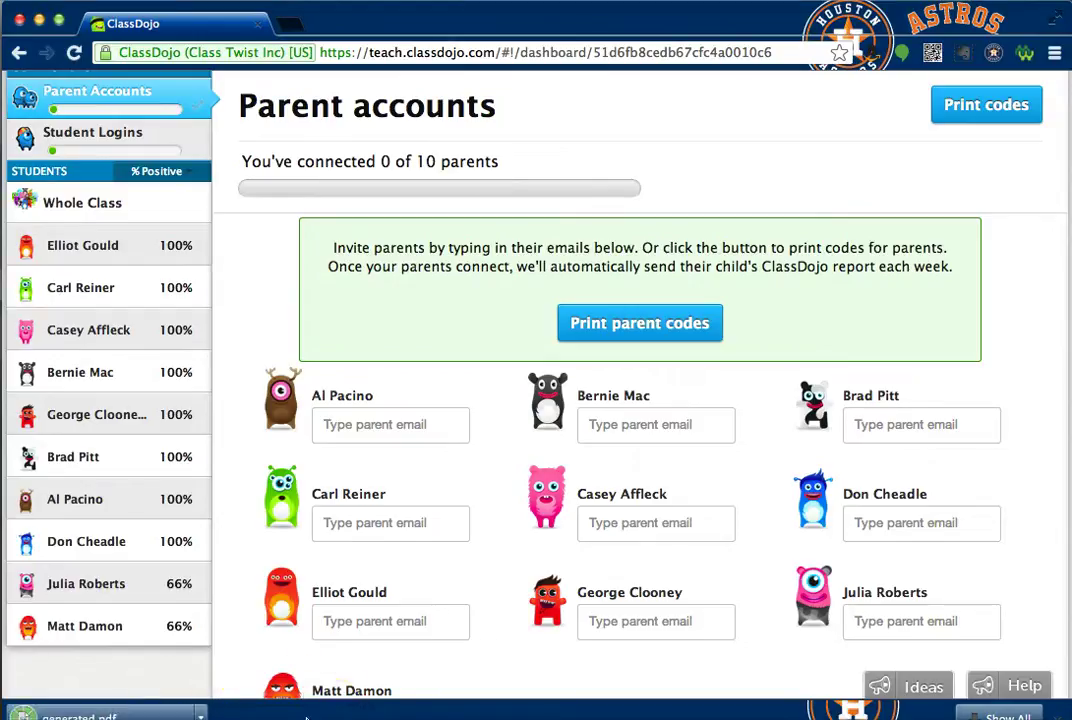
click(155, 716)
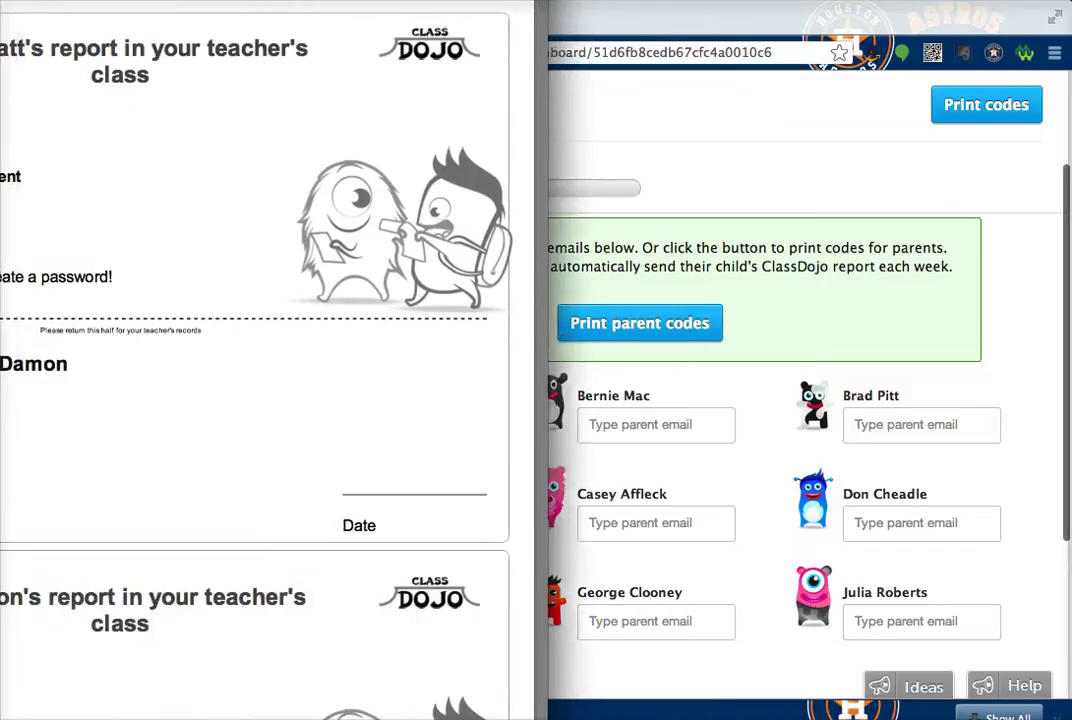
drag(627, 17, 816, 18)
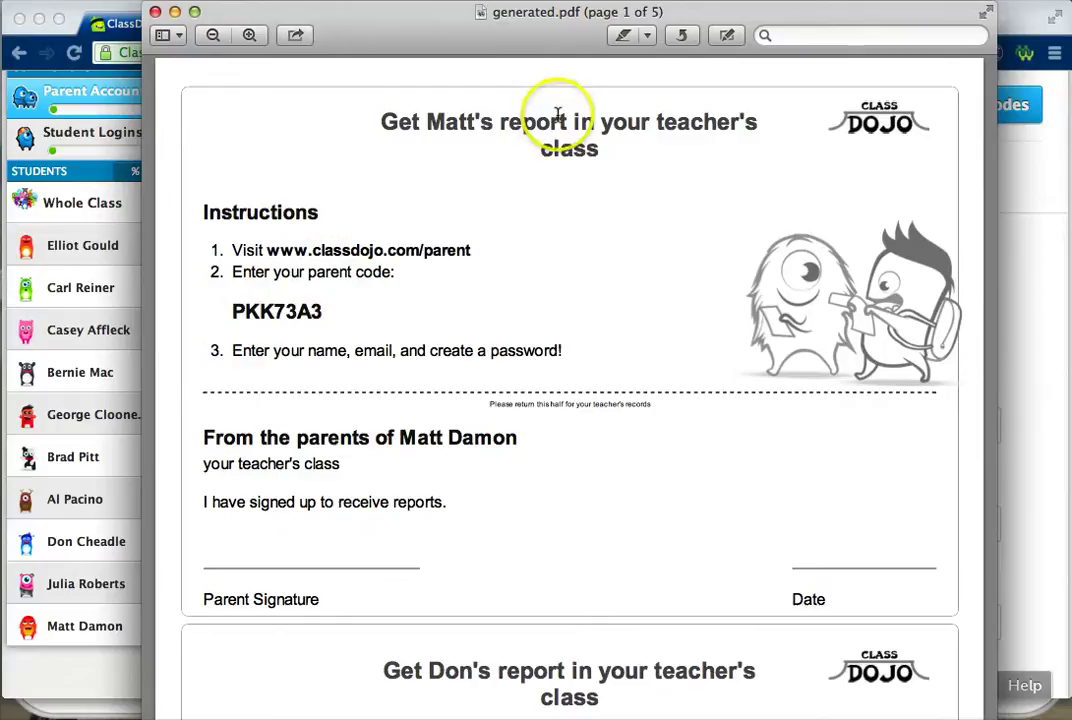
drag(474, 121, 424, 121)
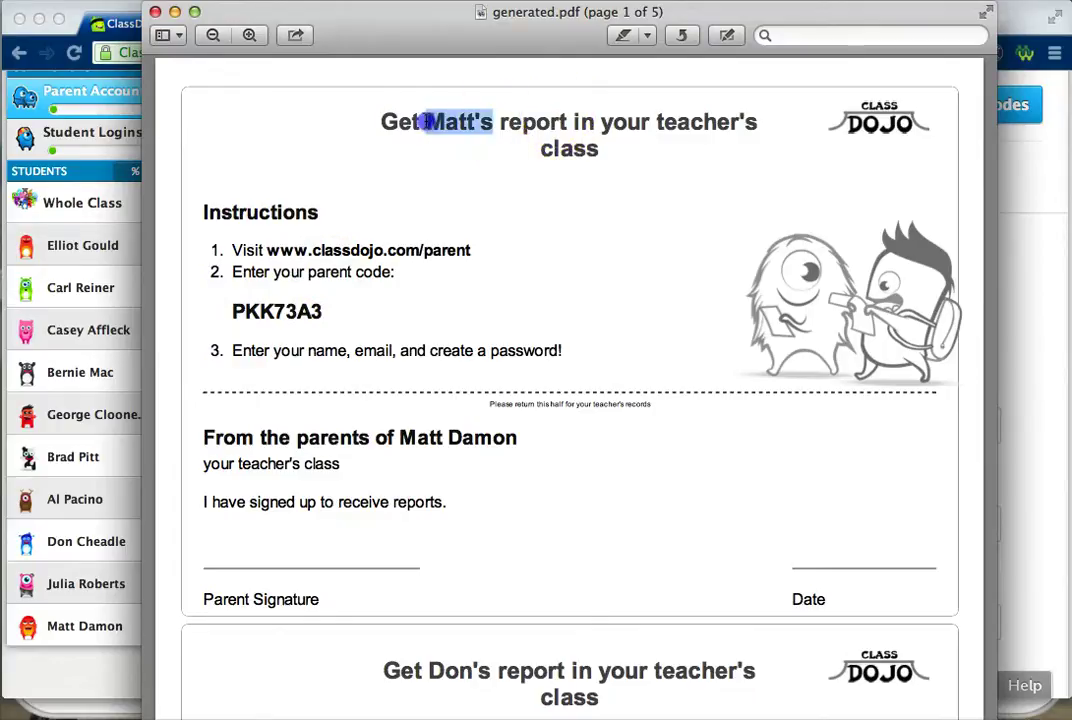
drag(336, 314, 215, 310)
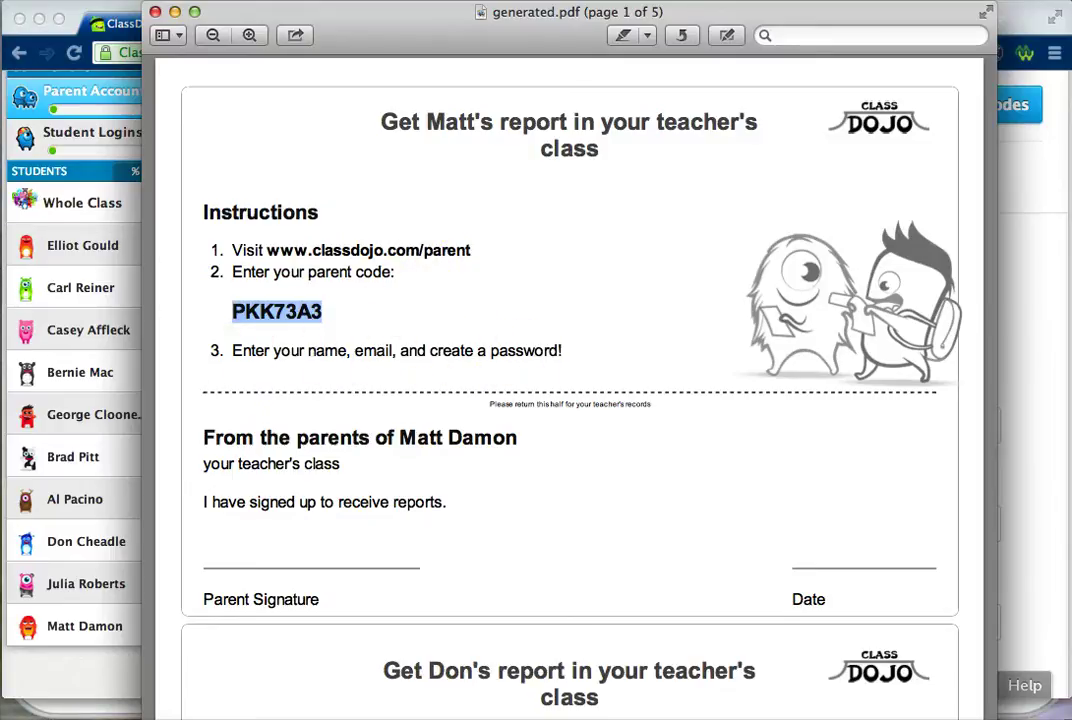
click(155, 13)
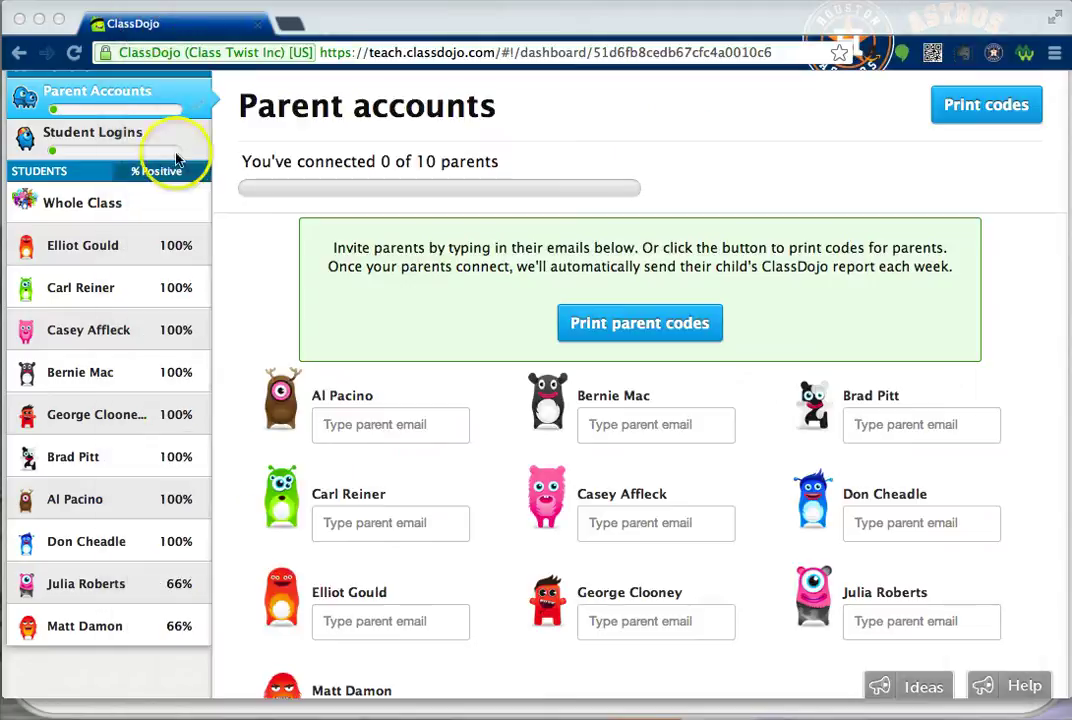
On the Student logins page, request printable login invitations for the students
click(141, 140)
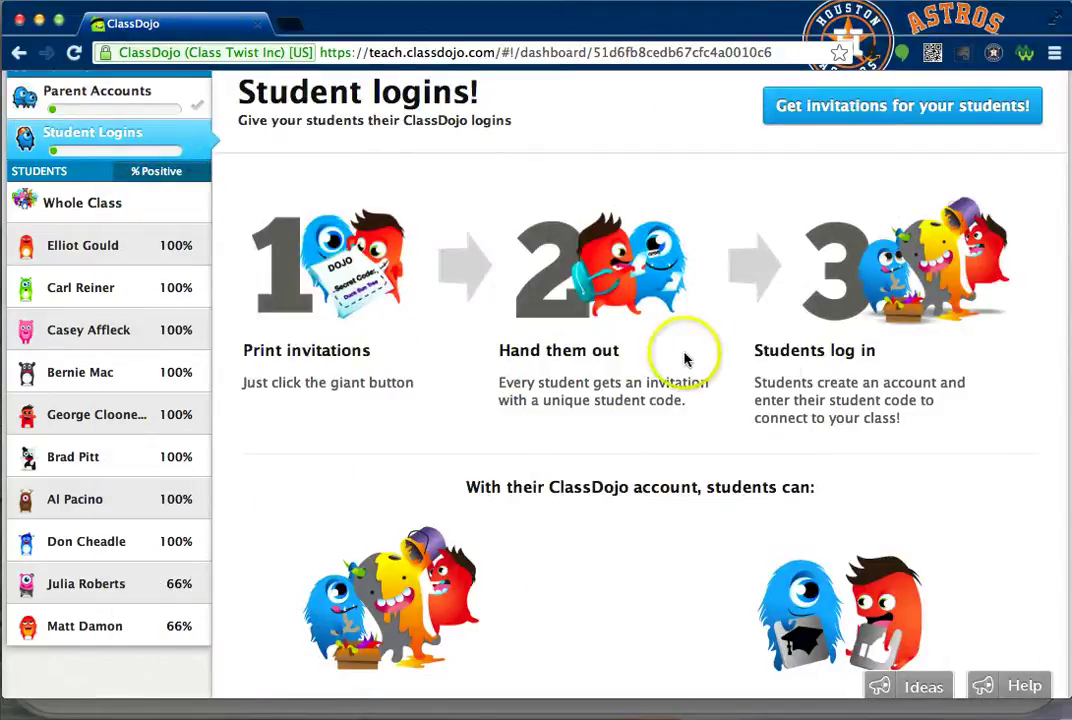
click(843, 114)
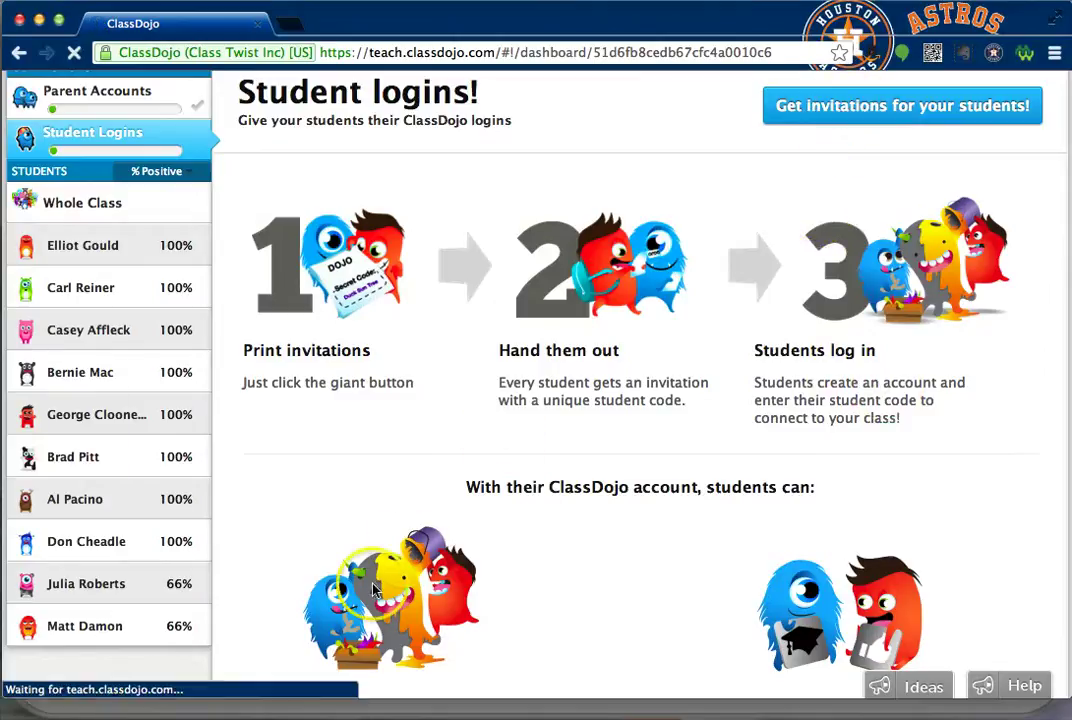
Keep and open generated (1).pdf, select the first student's login code, then close it
click(333, 714)
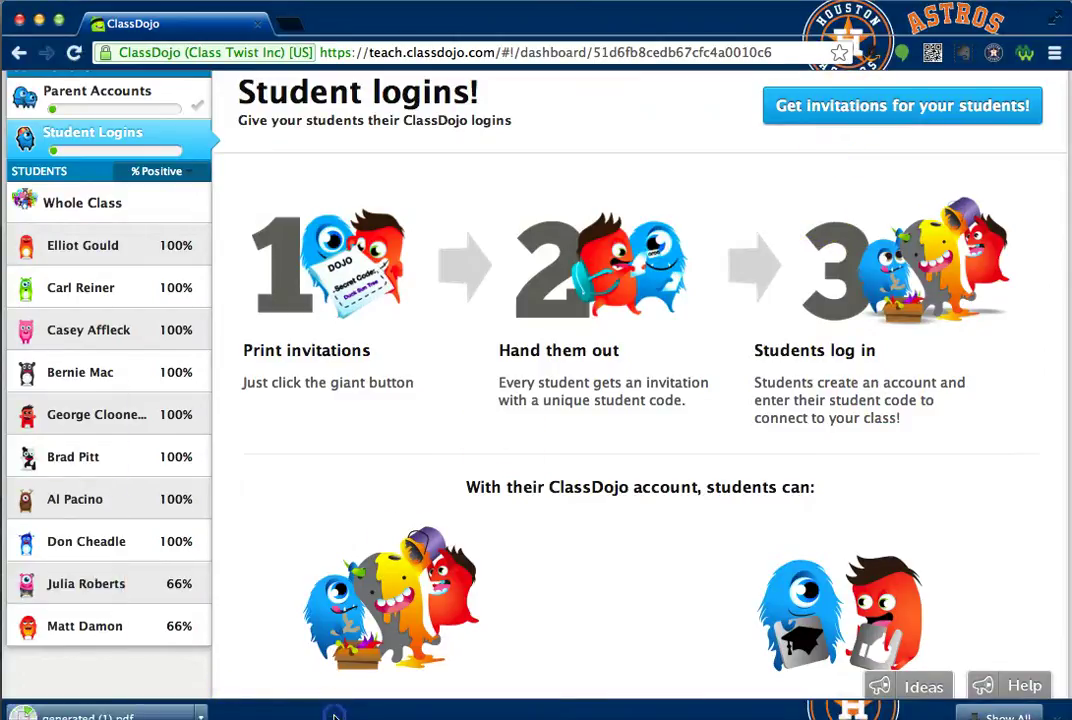
click(132, 712)
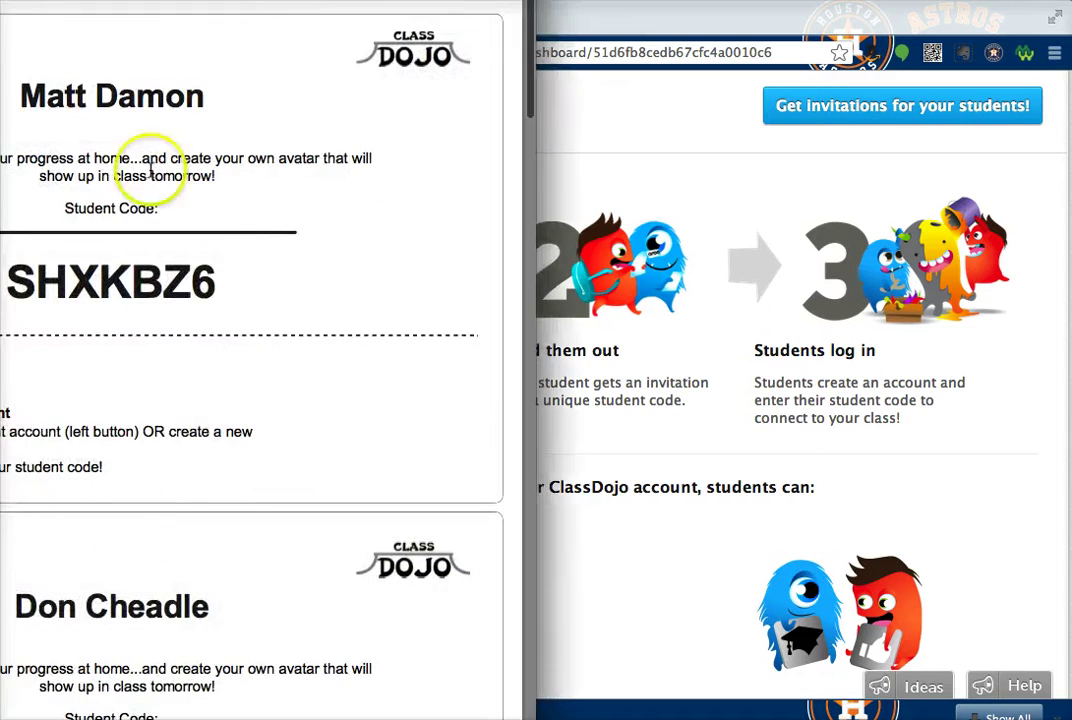
drag(417, 17, 716, 35)
drag(741, 31, 754, 19)
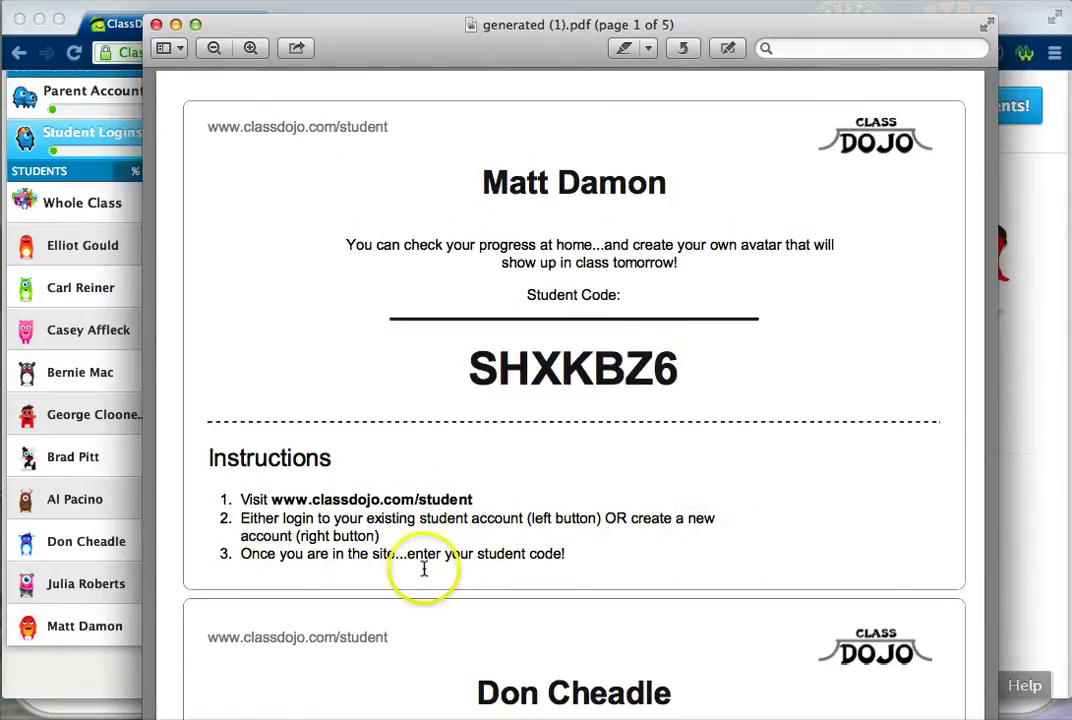
double_click(475, 352)
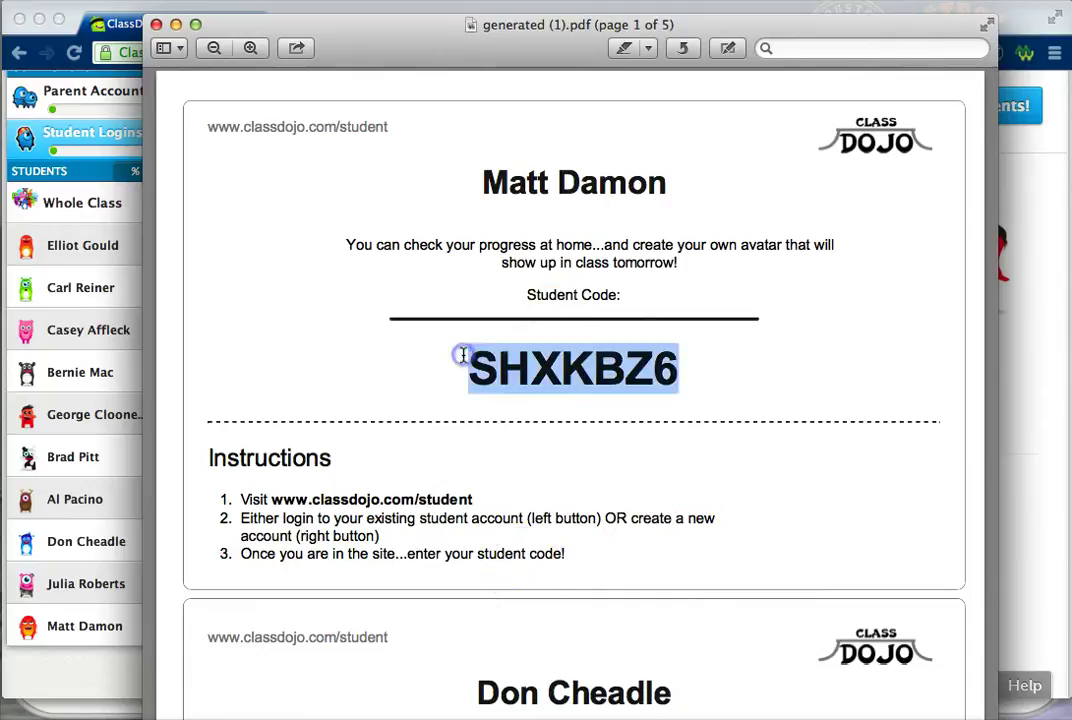
click(155, 24)
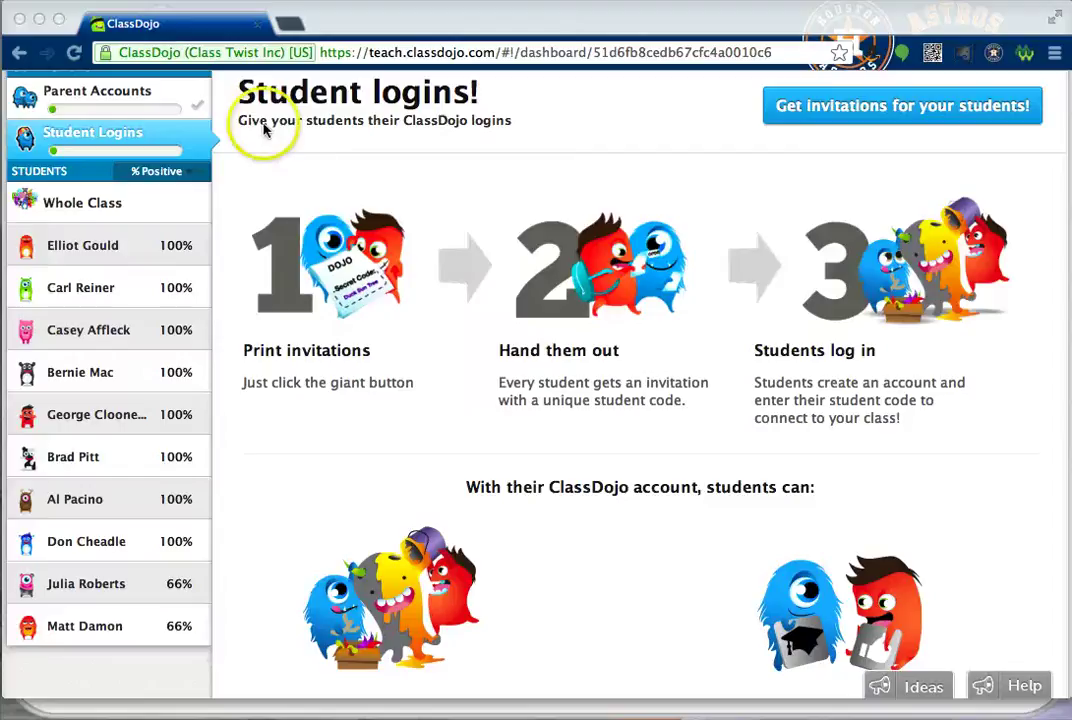